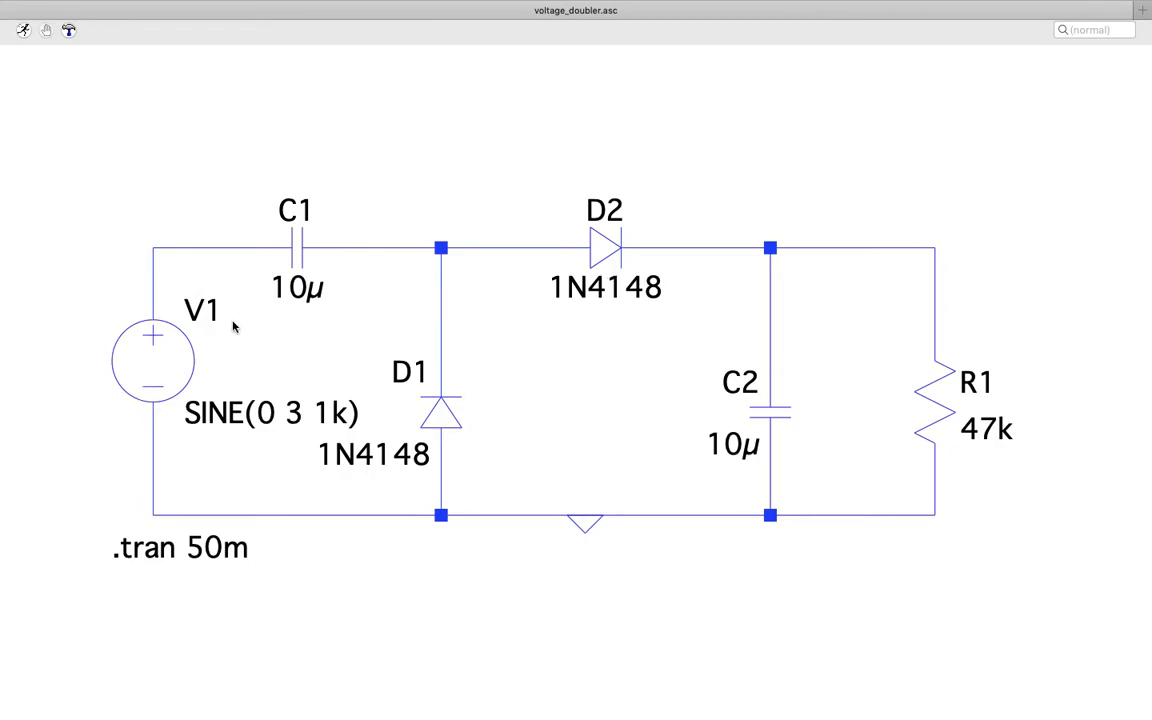
Step: Review the sine settings of voltage source V1, accept them as they are, and run the transient simulation
right_click(174, 367)
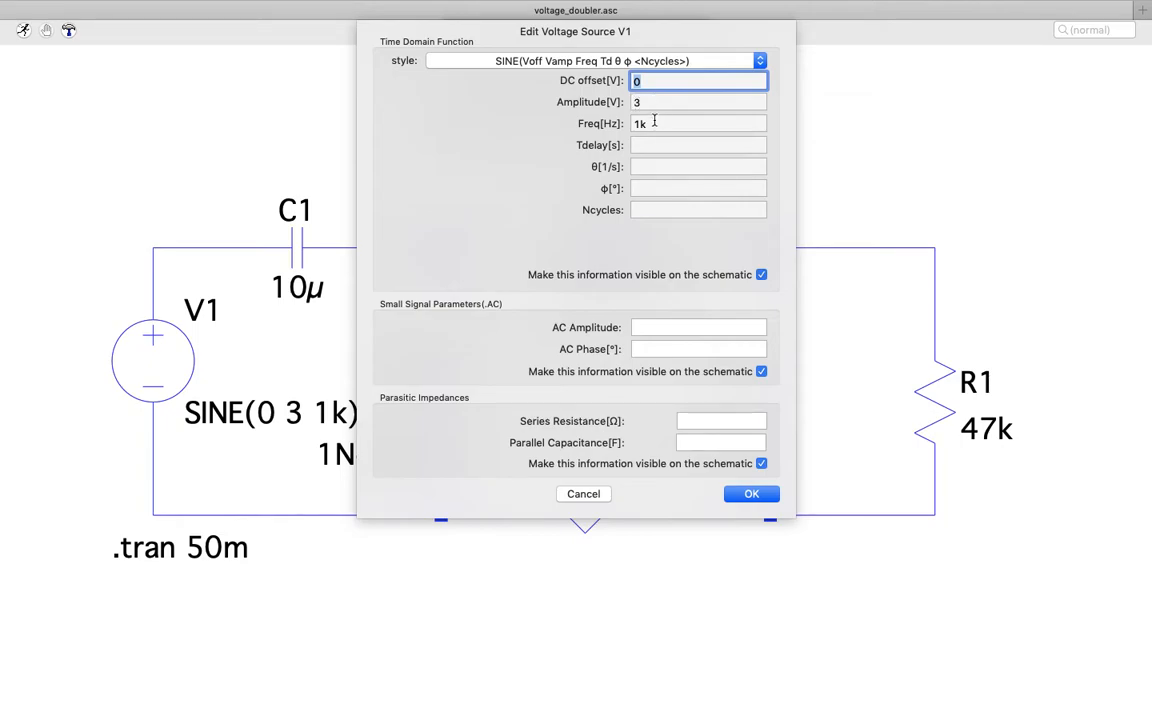
click(748, 494)
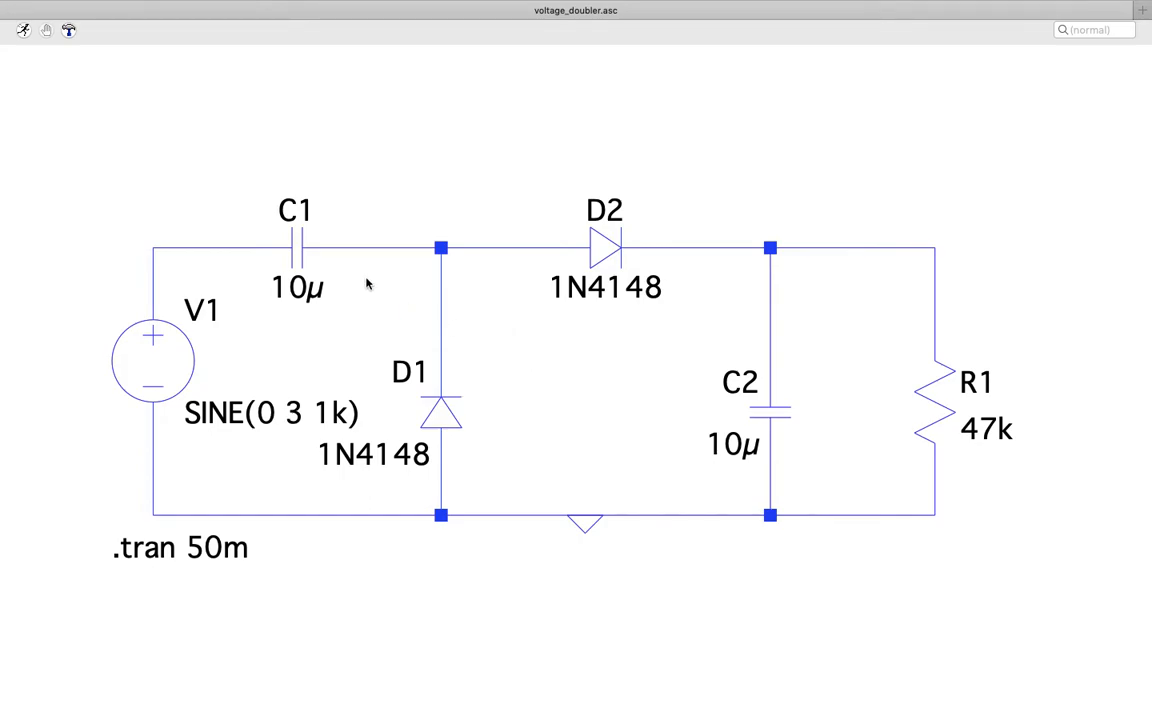
click(23, 30)
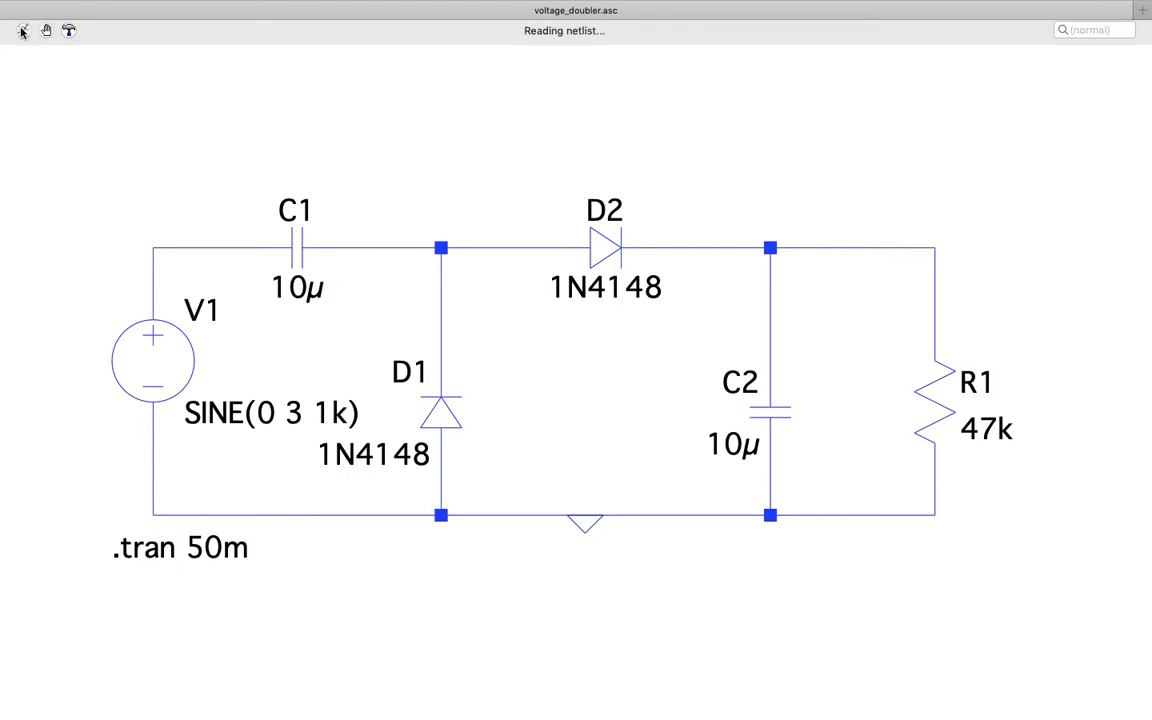
key(ctrl+Left)
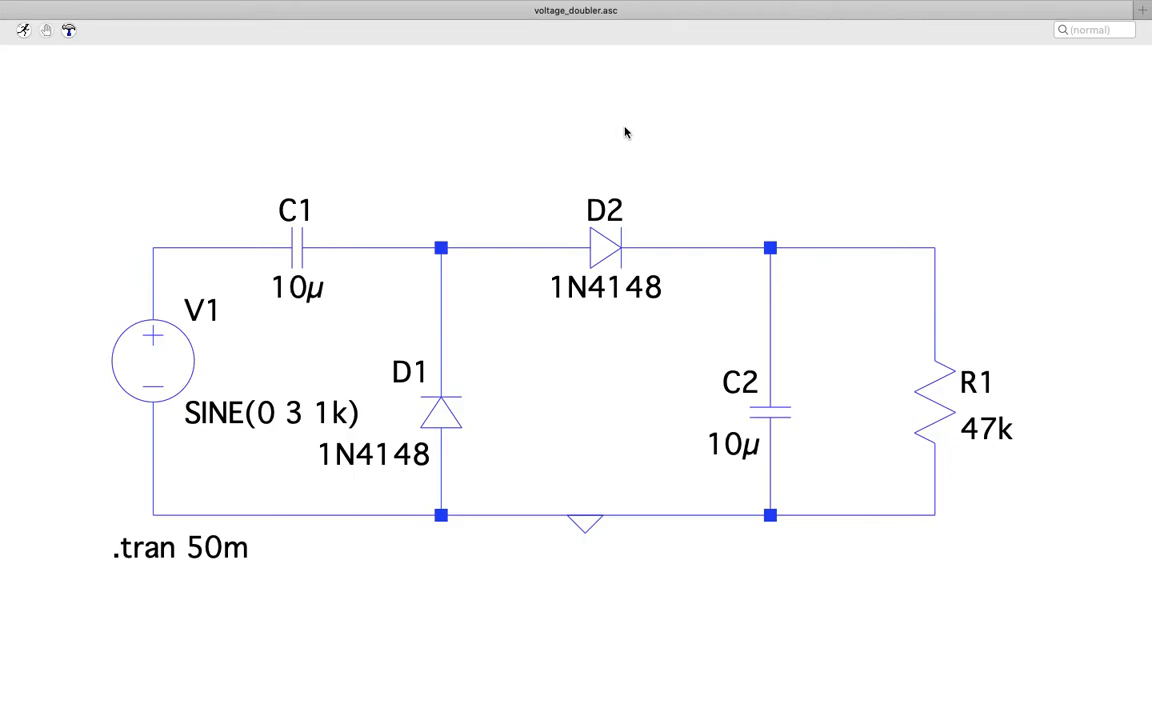
Step: Label the wire between V1 and C1 with the net name Vin
right_click(533, 100)
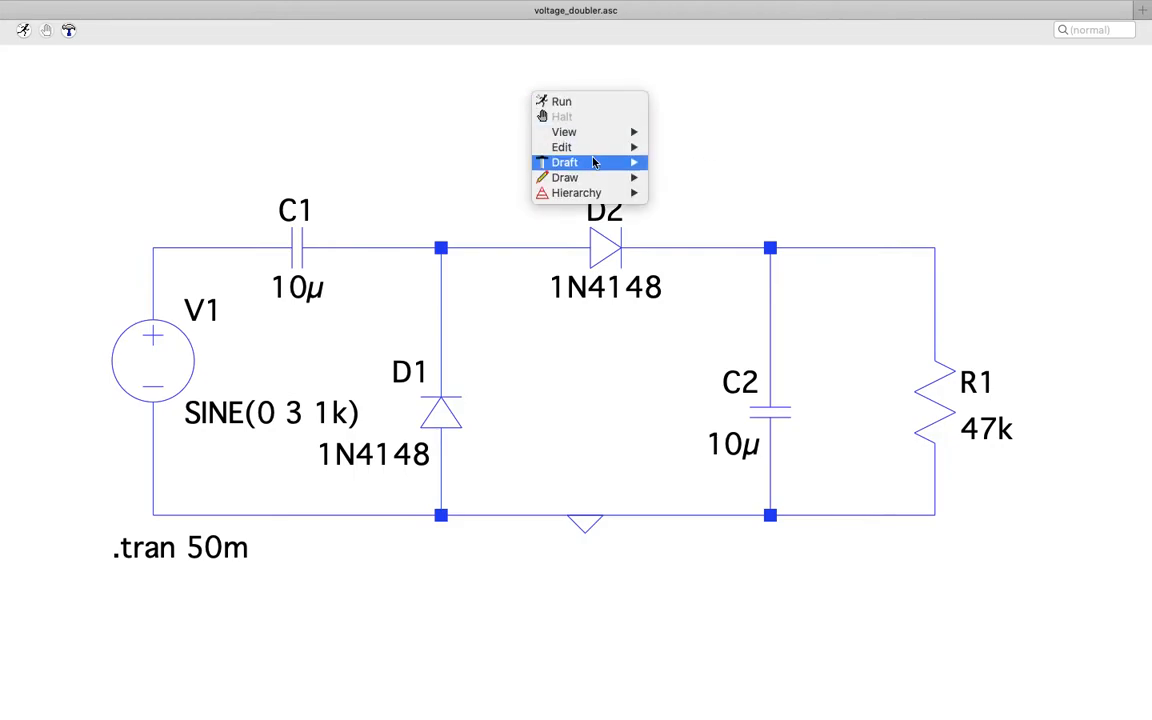
mouse_move(592, 163)
click(695, 193)
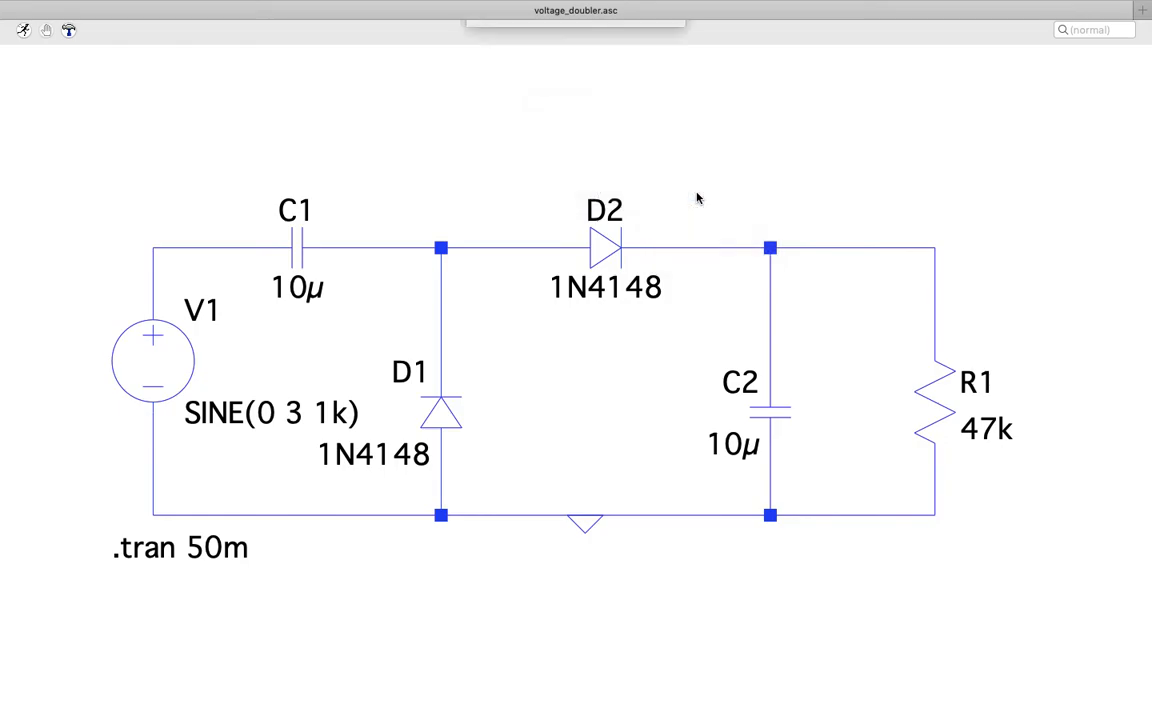
text(vi)
key(BackSpace)
text(in)
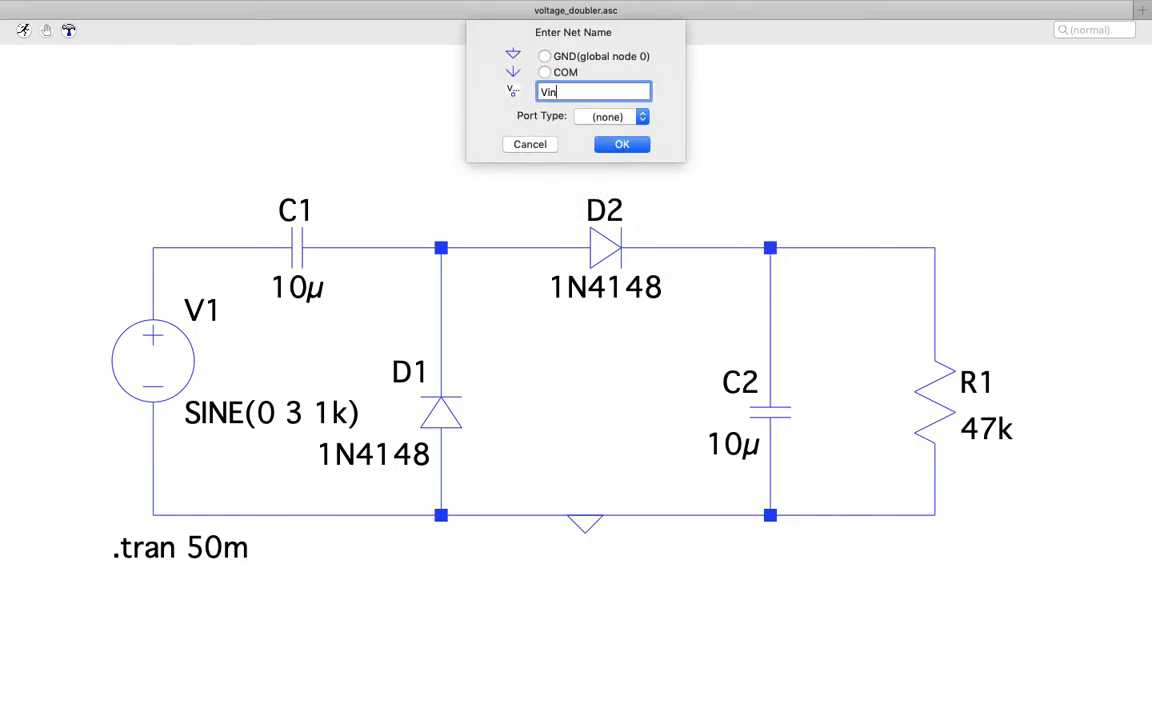
click(617, 146)
click(193, 247)
key(Escape)
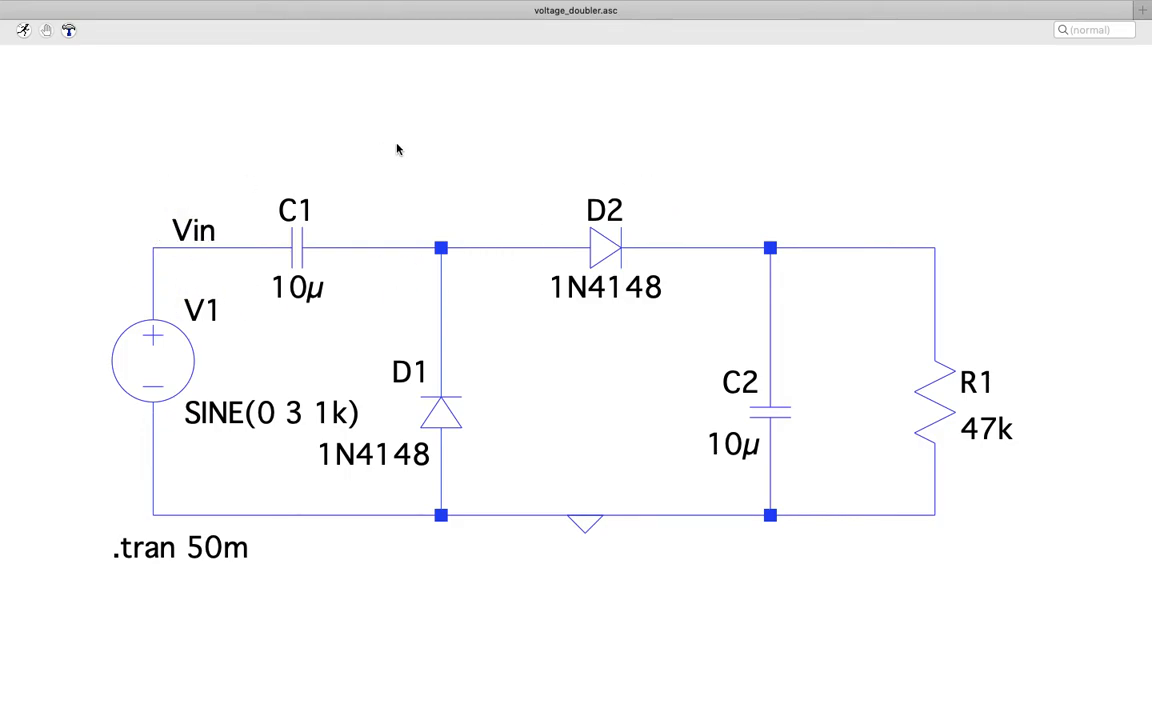
Step: Label the output wire between C2 and R1 with the net name Vout
right_click(540, 78)
mouse_move(590, 141)
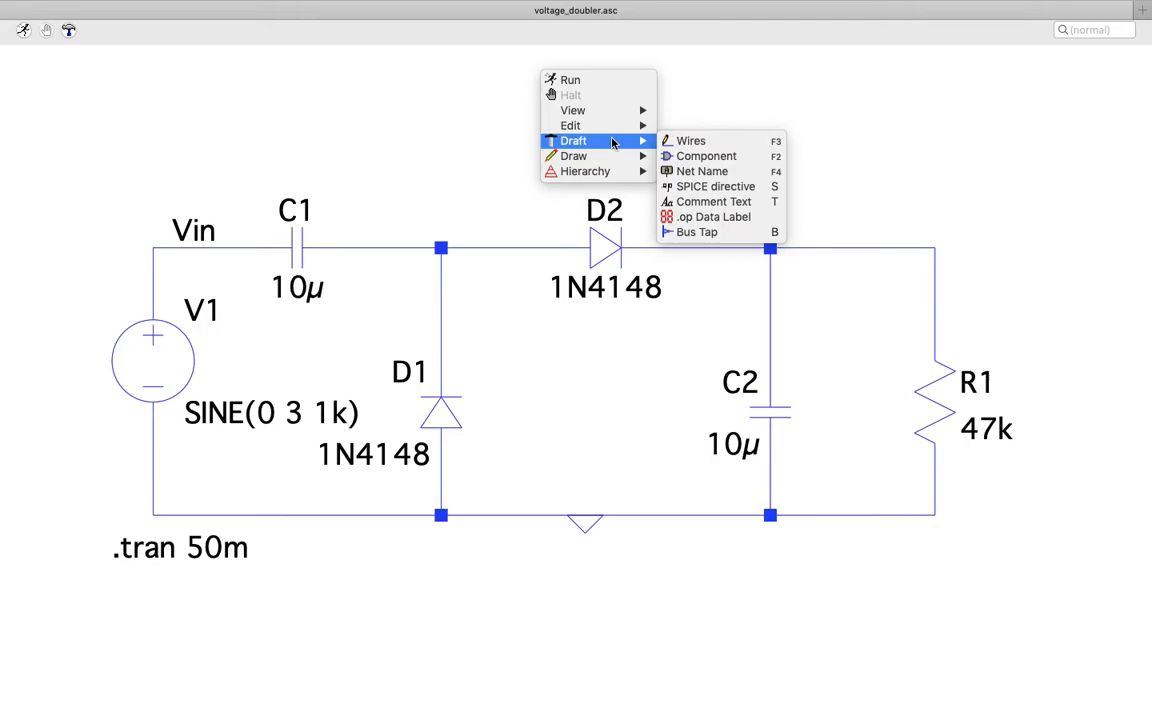
click(700, 171)
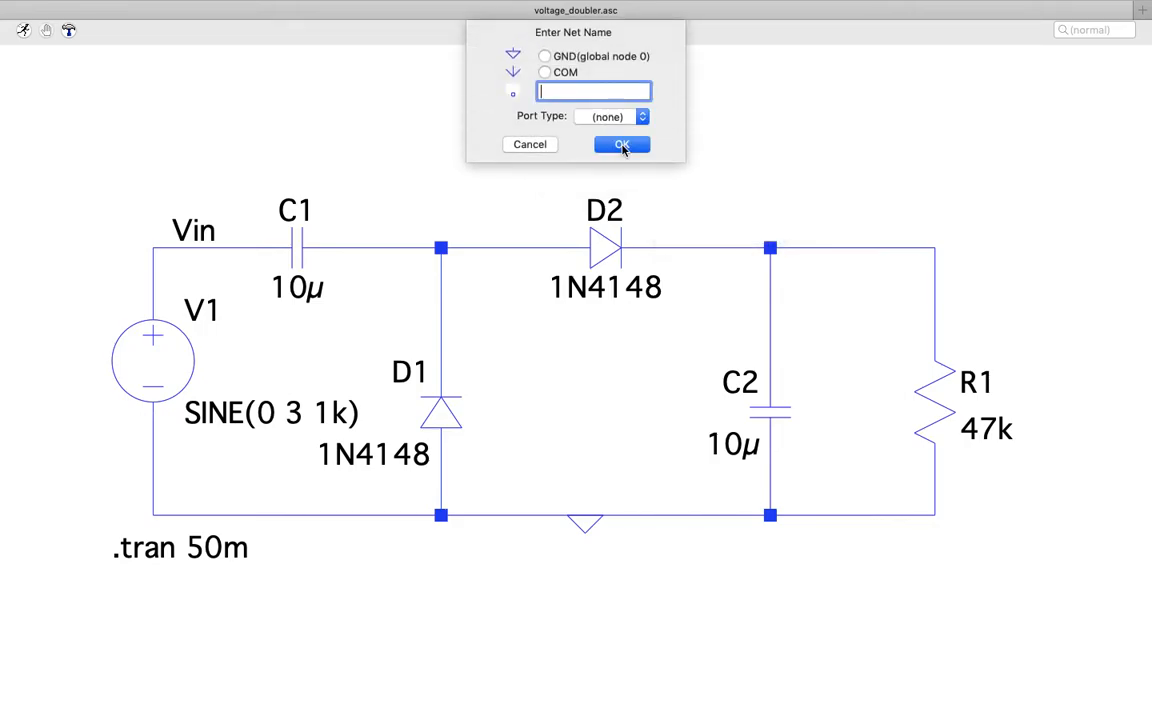
text(Vout)
click(622, 145)
click(895, 251)
key(Escape)
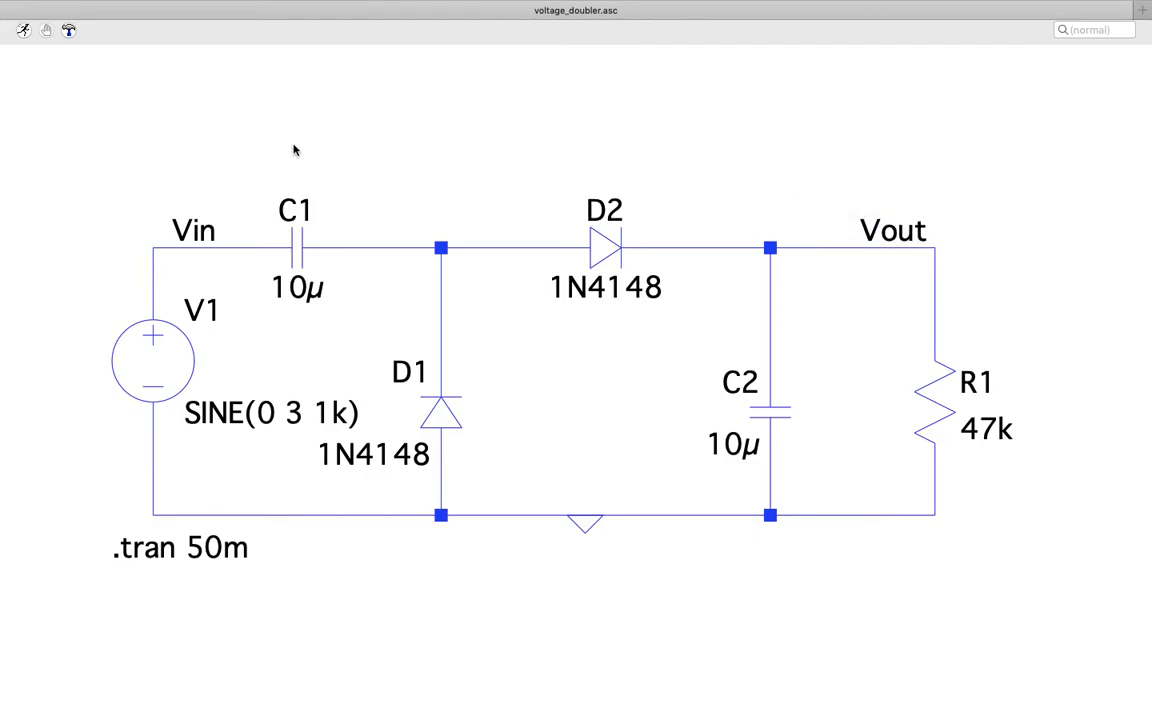
Step: Rerun the transient simulation and delete the V(n001) trace from the plot
click(23, 30)
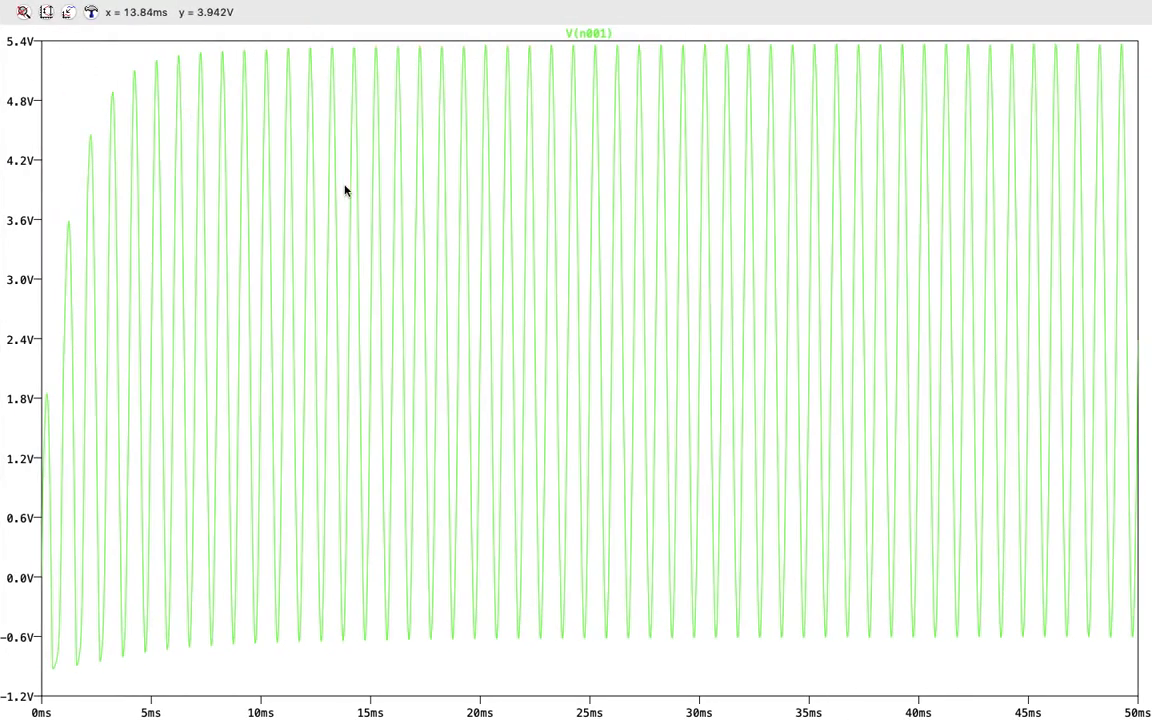
right_click(105, 54)
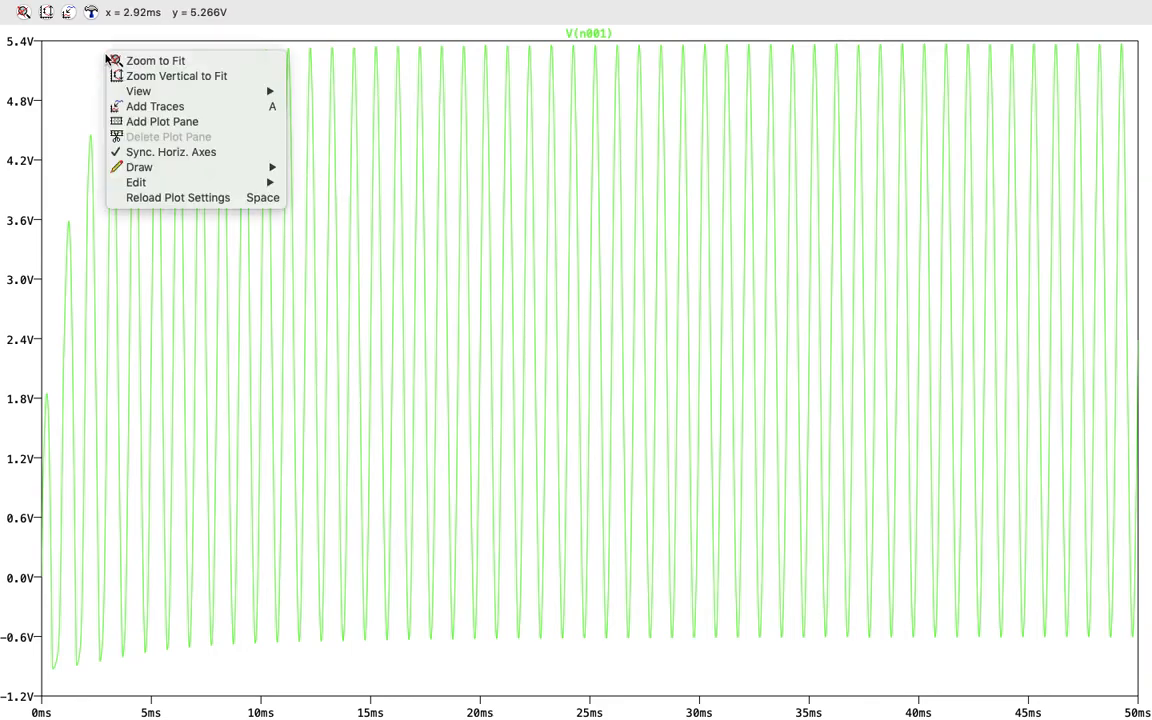
mouse_move(240, 182)
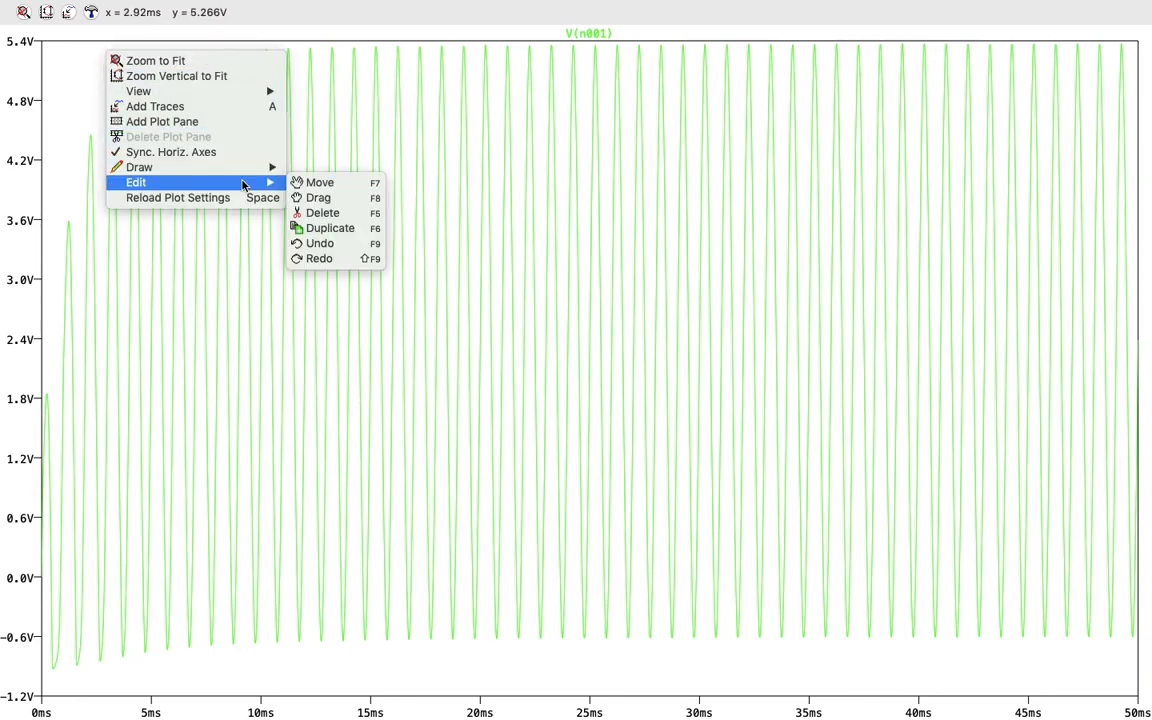
click(338, 213)
click(590, 34)
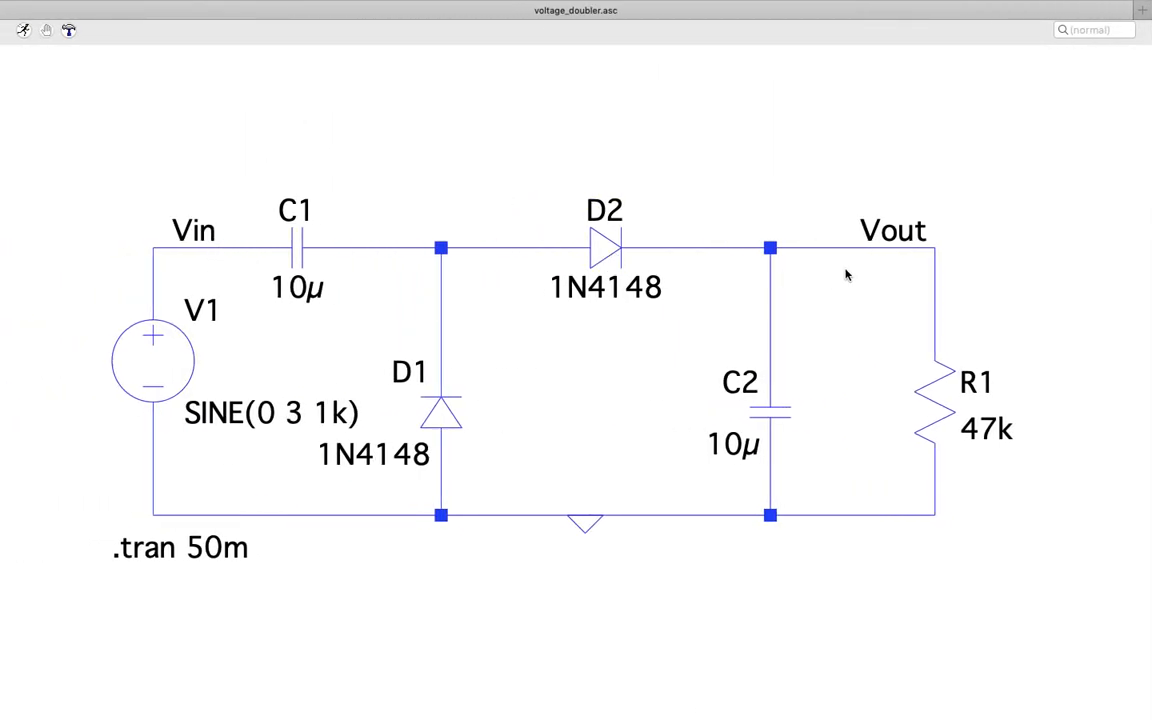
Step: Examine the V(vin) and V(vout) waveforms against the diode circuit, with the plot zoomed to fit
key(ctrl+Right)
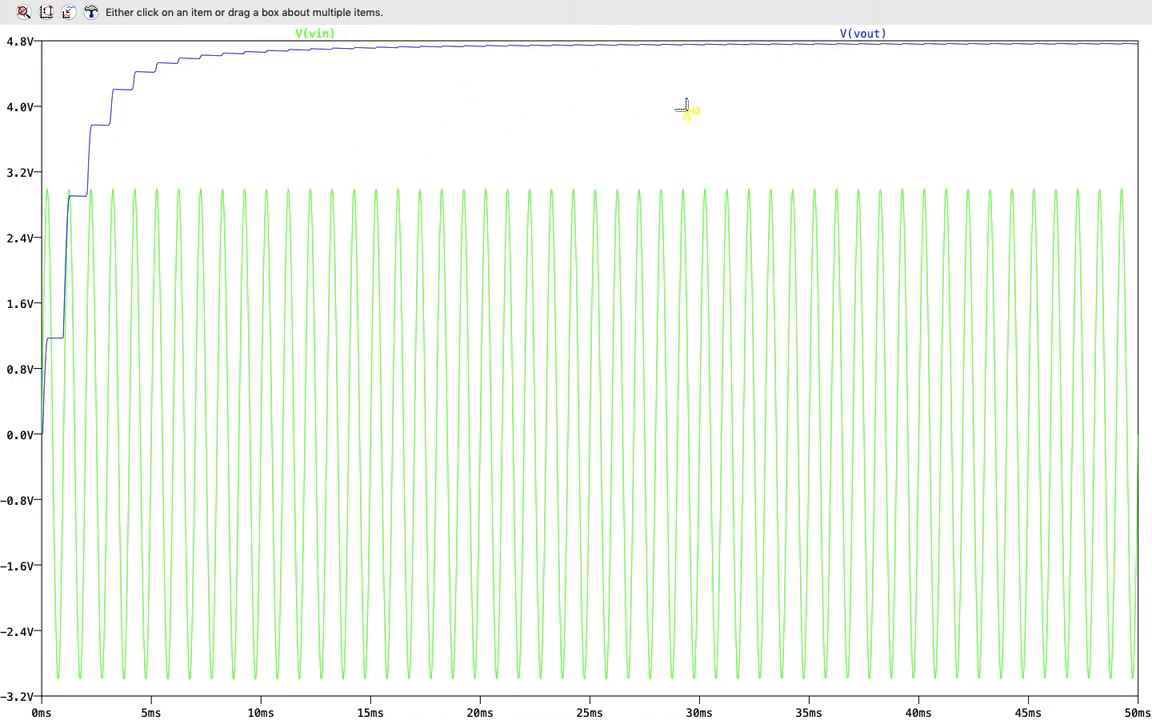
key(ctrl+Left)
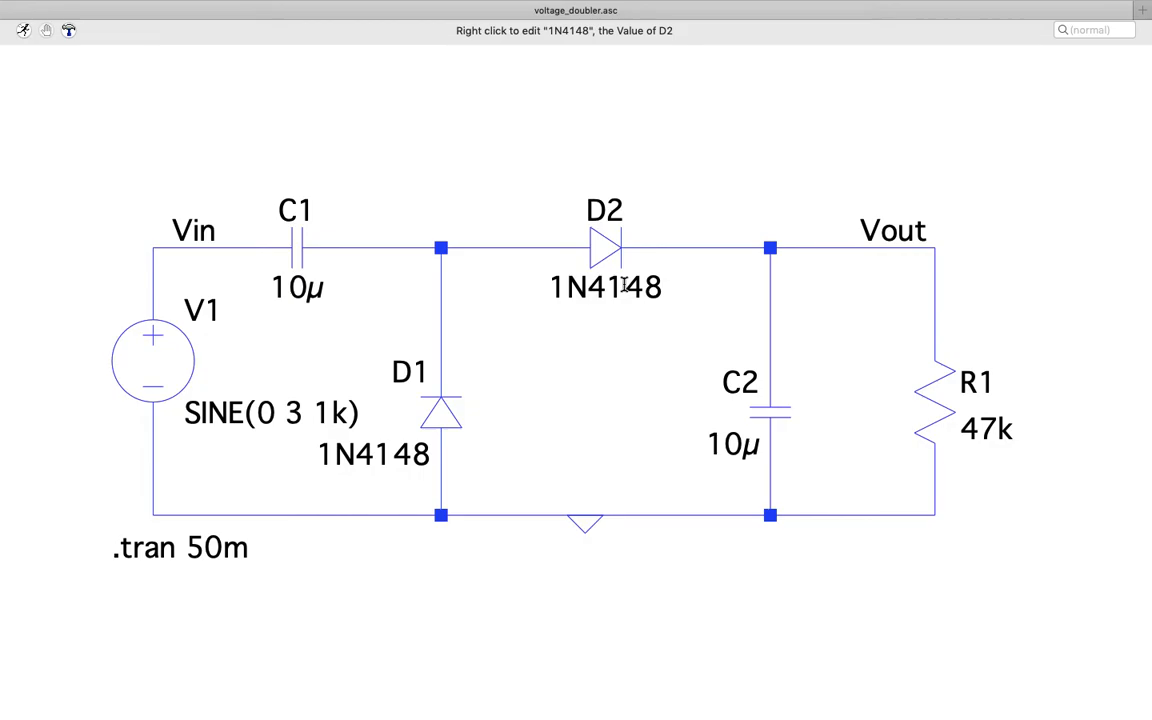
key(ctrl+Right)
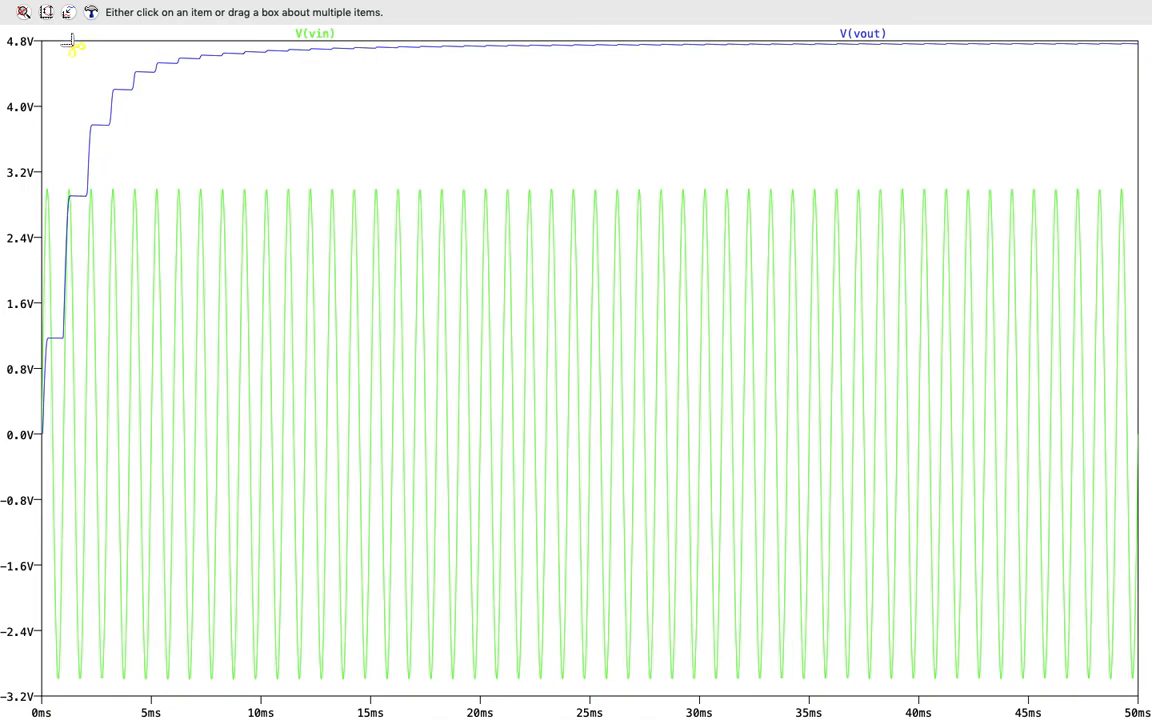
click(25, 13)
Step: Set load resistor R1 to 5k, rerun the simulation, and examine the ripple on V(vout)
key(ctrl+Left)
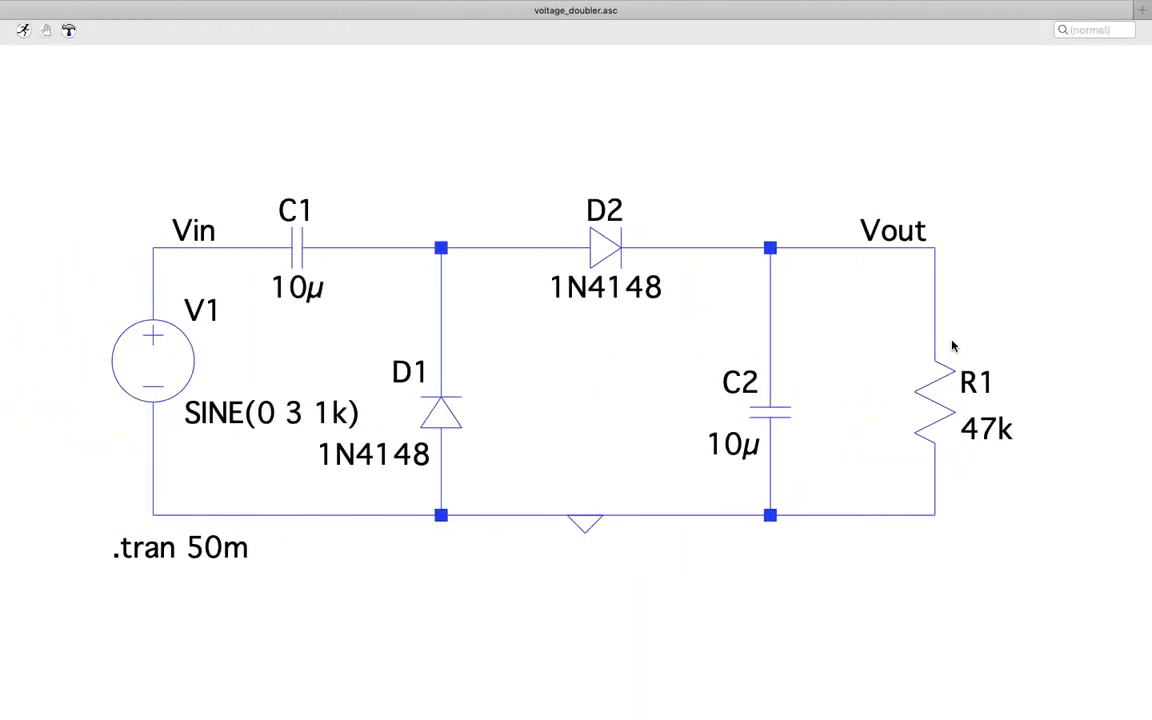
right_click(985, 430)
text(5k)
key(Return)
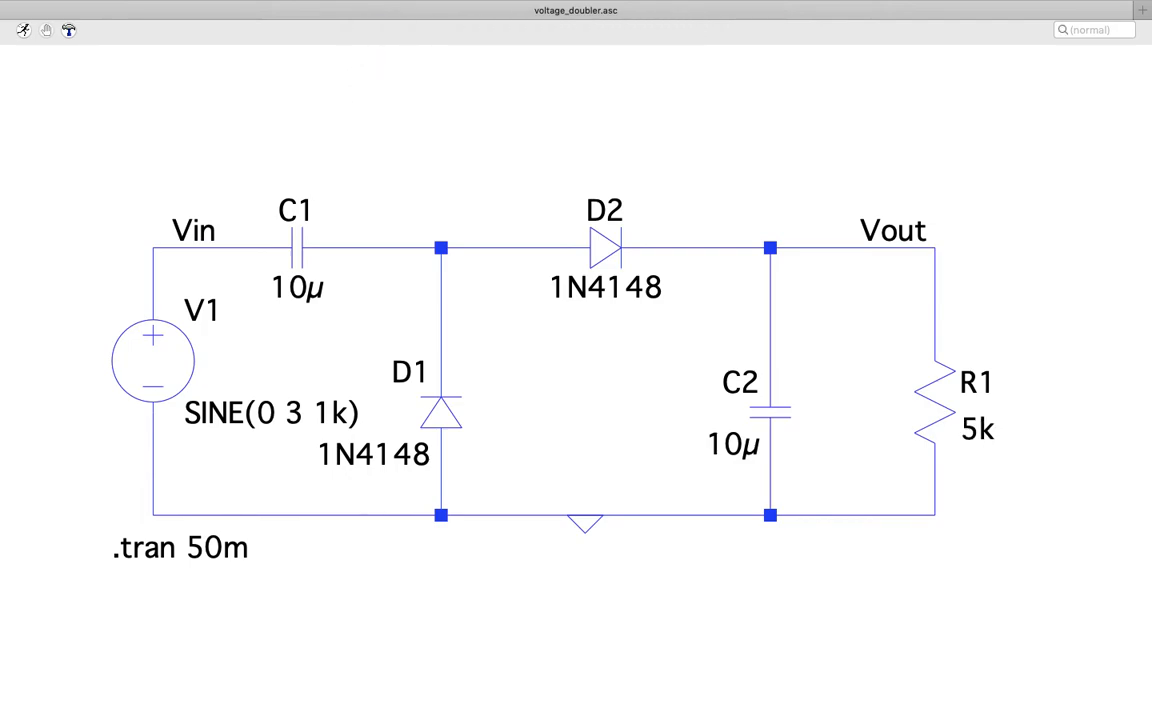
click(24, 31)
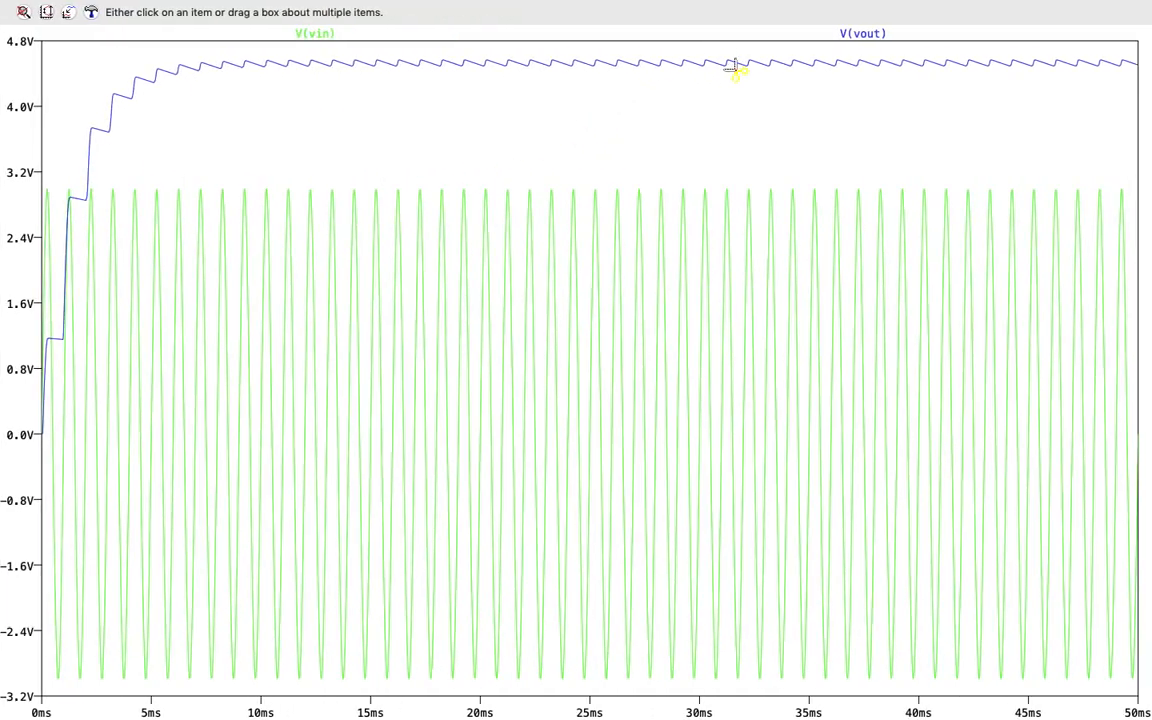
key(ctrl+Left)
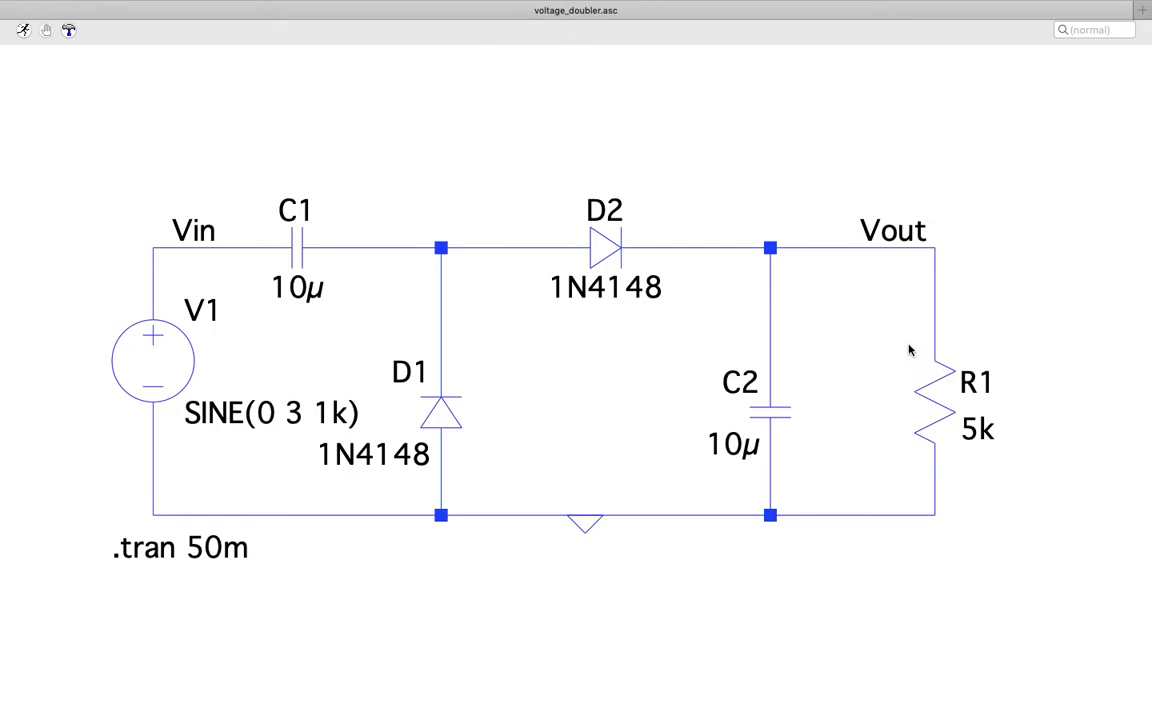
key(ctrl+Right)
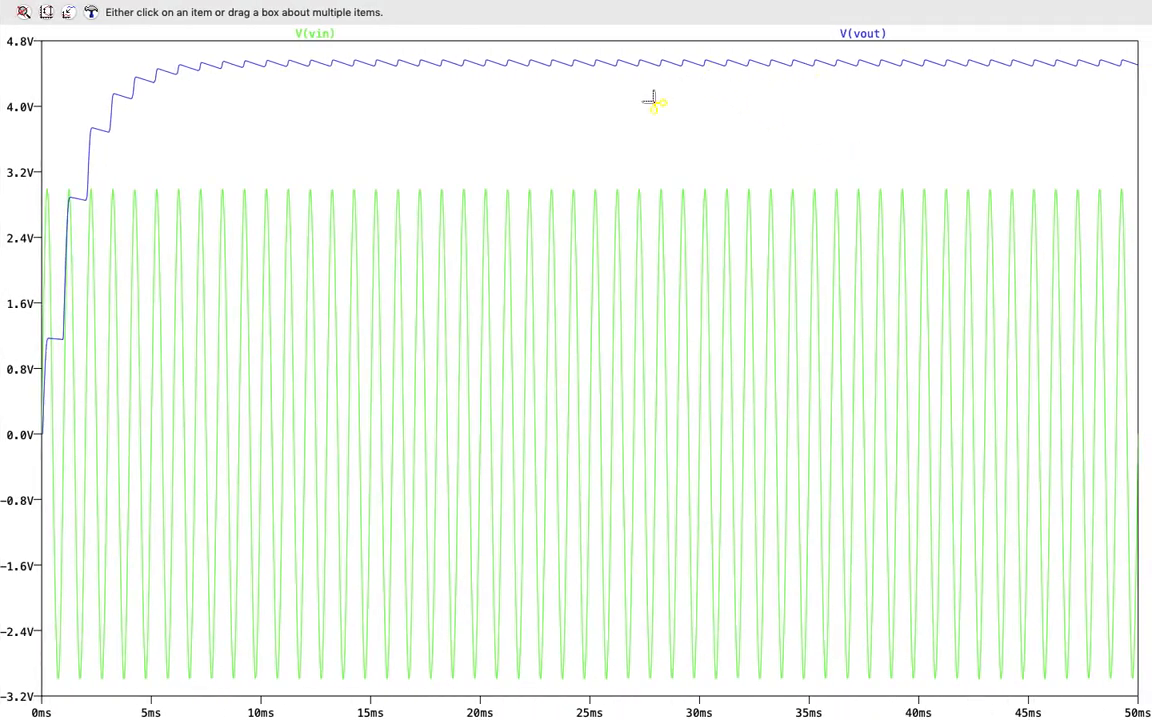
Step: Set load resistor R1 to 47k and rerun the transient simulation
key(ctrl+Left)
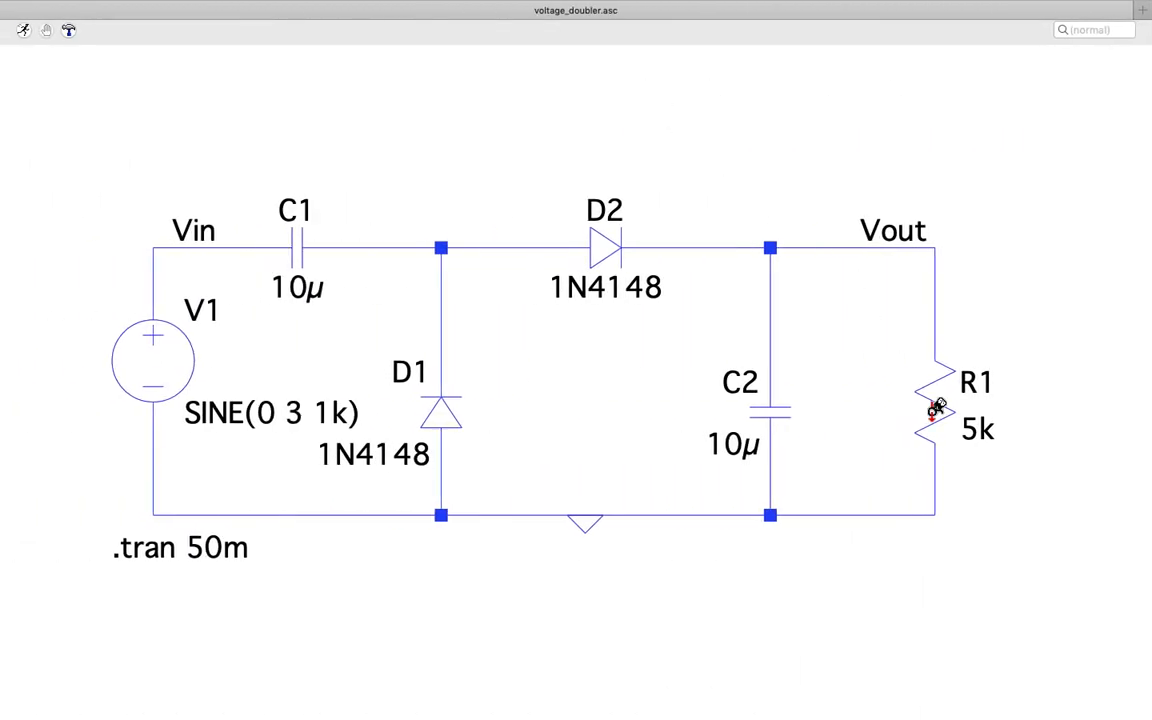
right_click(968, 428)
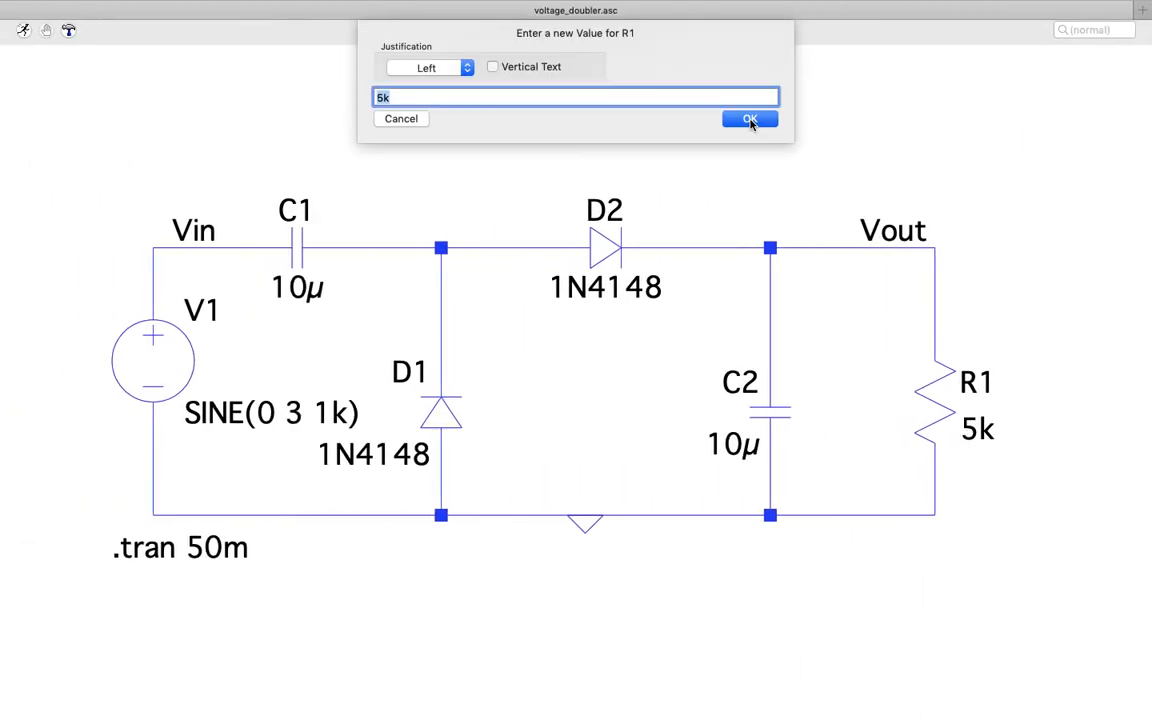
text(47k)
key(Return)
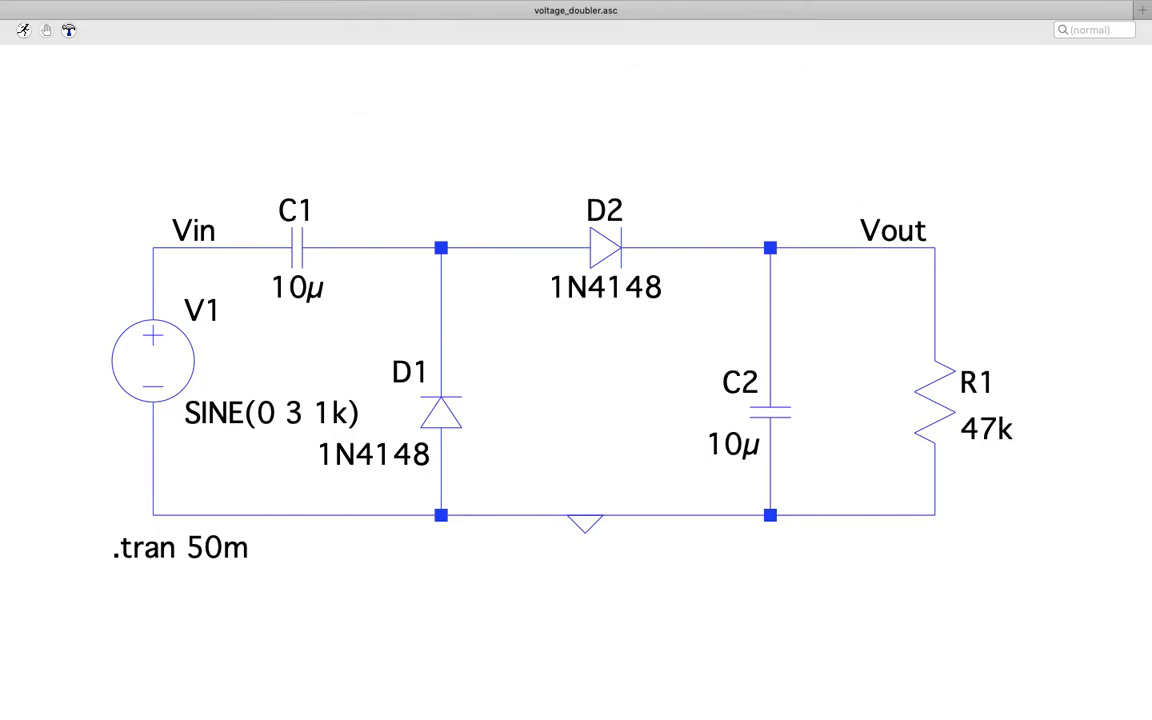
key(alt+r)
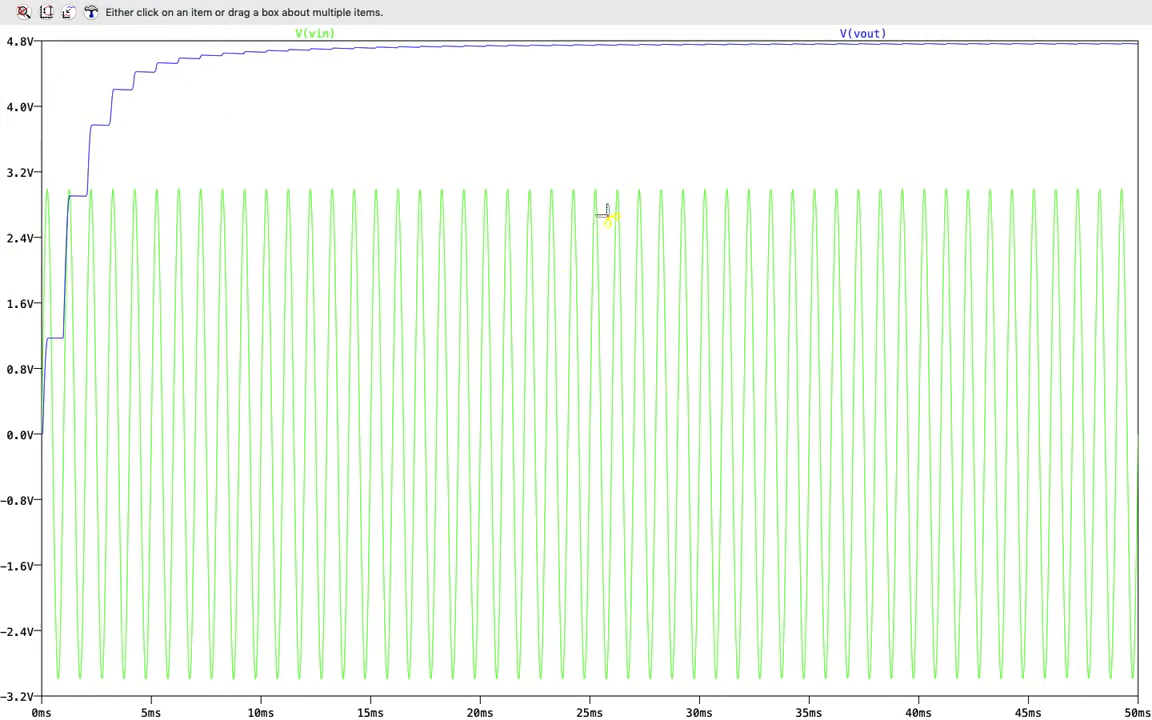